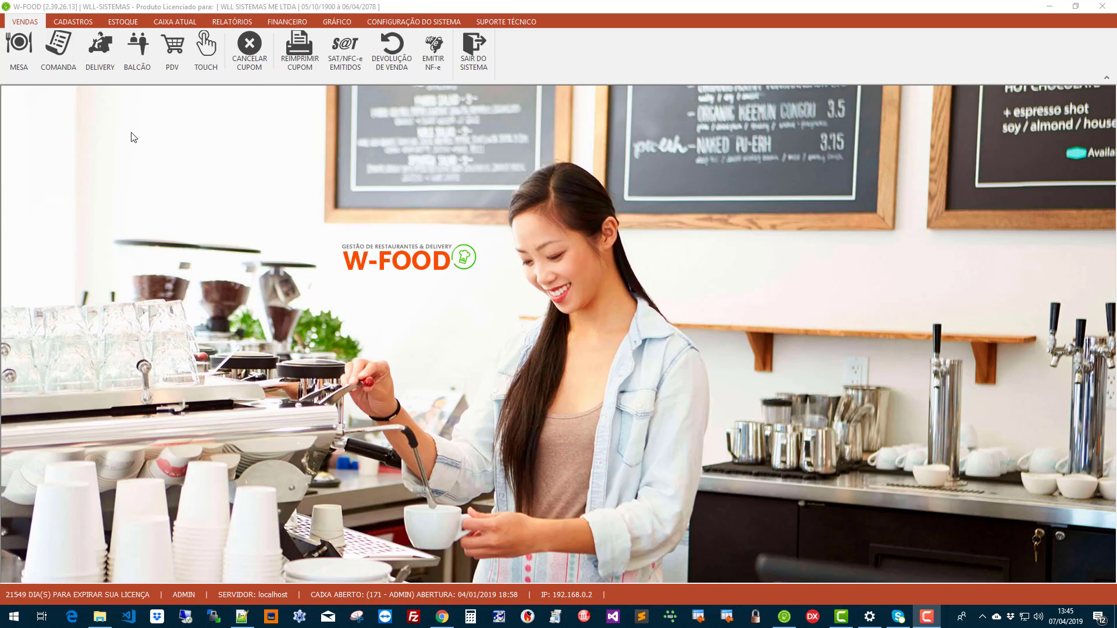
Step: Open the NFC-e general settings in the main system configuration and view the available NFC-e versions
left_click(407, 23)
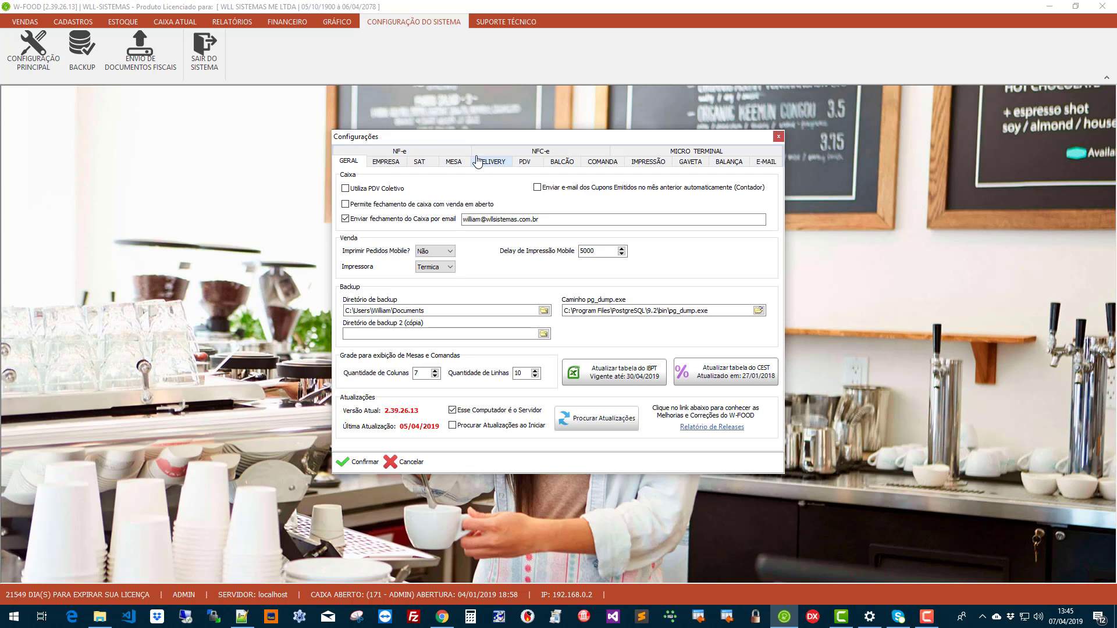
left_click(540, 154)
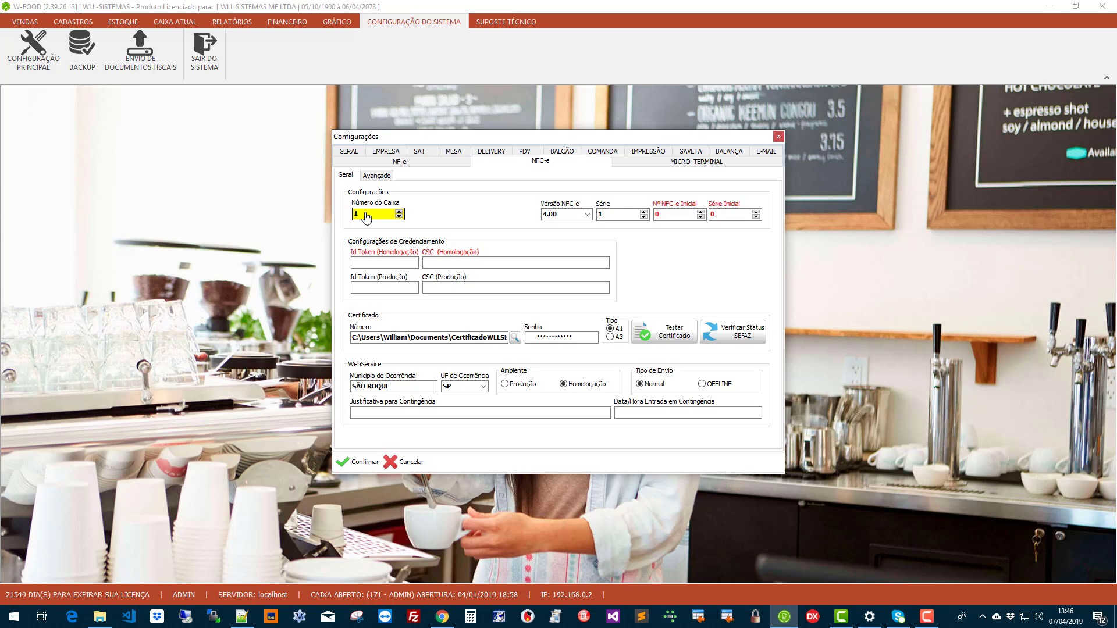
left_click_drag(377, 215, 356, 219)
left_click(588, 215)
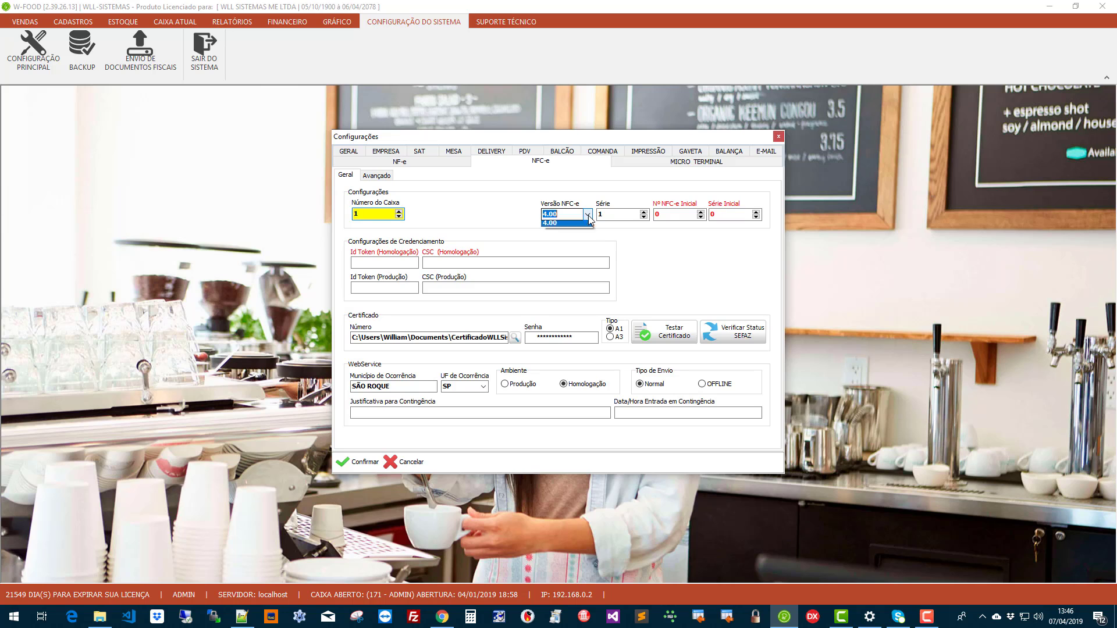
left_click(588, 216)
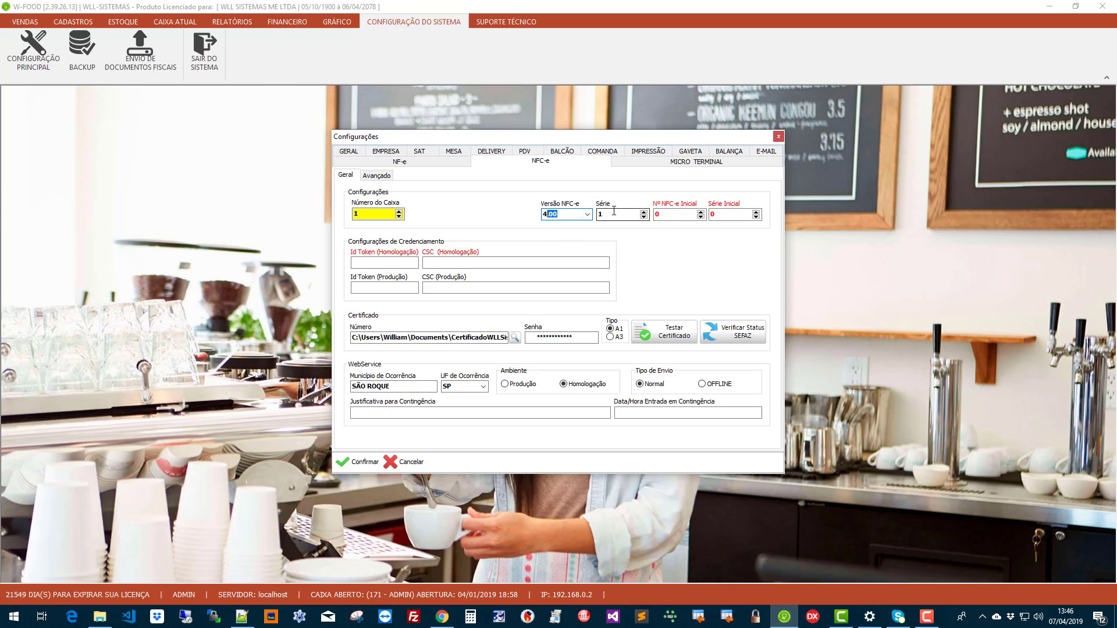
Step: Examine the register number, NFC-e version, series, initial NFC-e number and initial series fields
left_click(607, 218)
key("Tab")
key("Tab")
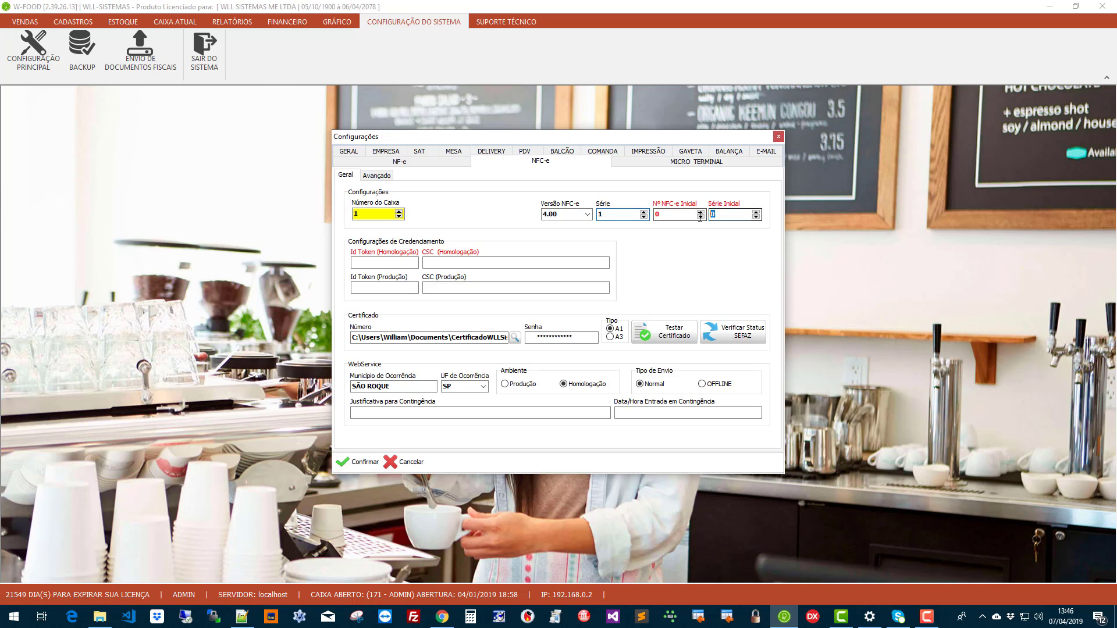
key("shift+Tab")
key("shift+Tab")
key("shift+Tab")
key("shift+Tab")
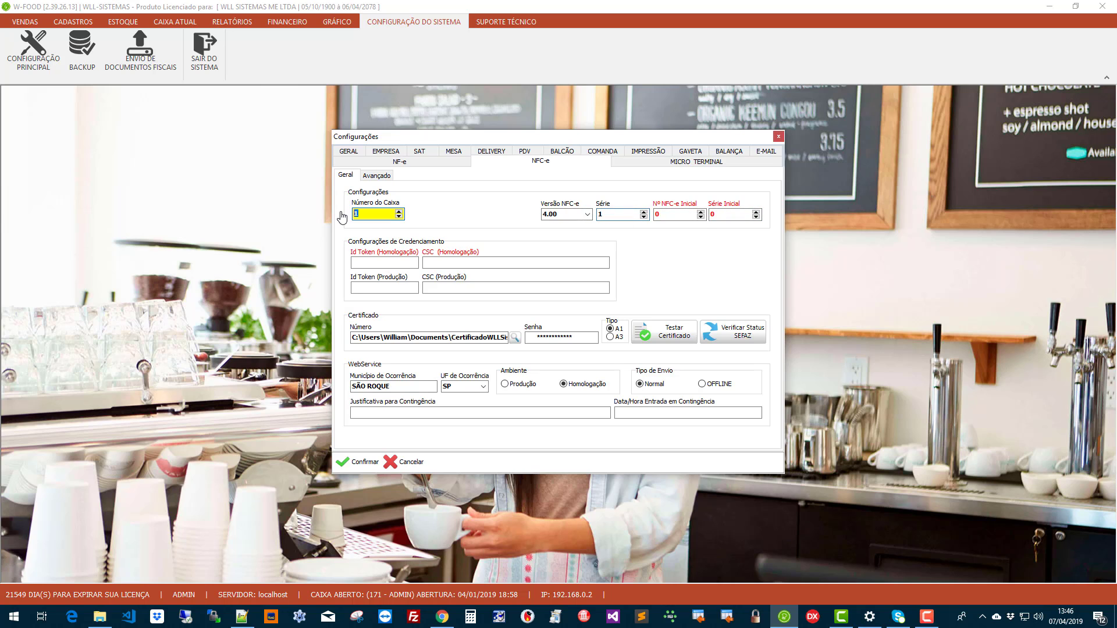
key("Tab")
key("Tab")
key("Tab")
key("Tab")
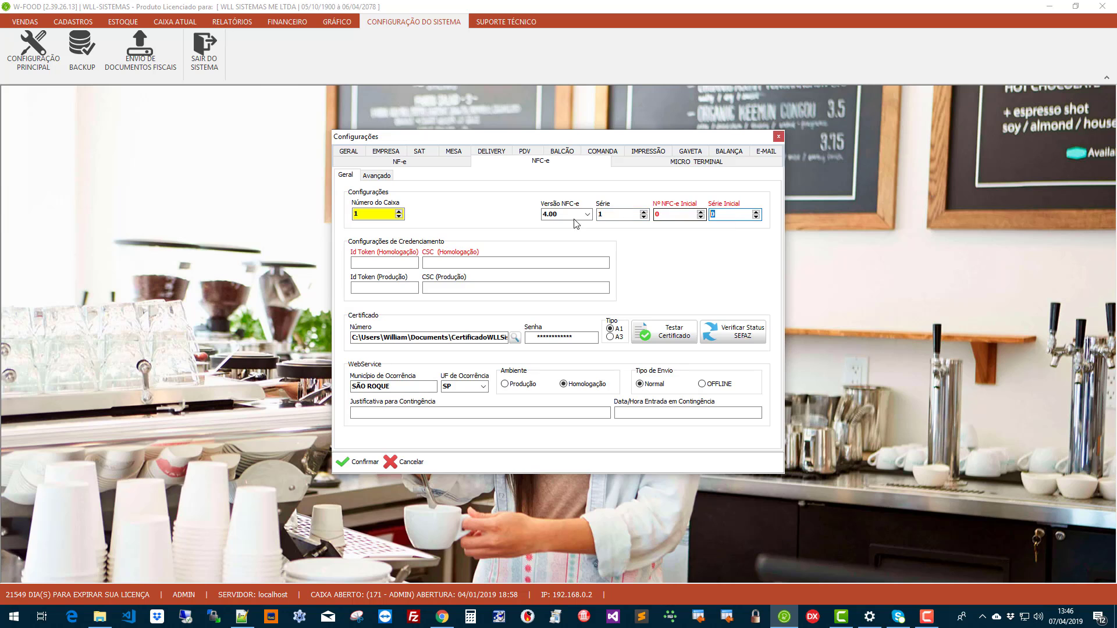
key("shift+Tab")
key("shift+Tab")
key("shift+Tab")
key("shift+Tab")
key("Tab")
key("Tab")
key("shift+Tab")
key("shift+Tab")
key("Tab")
key("Tab")
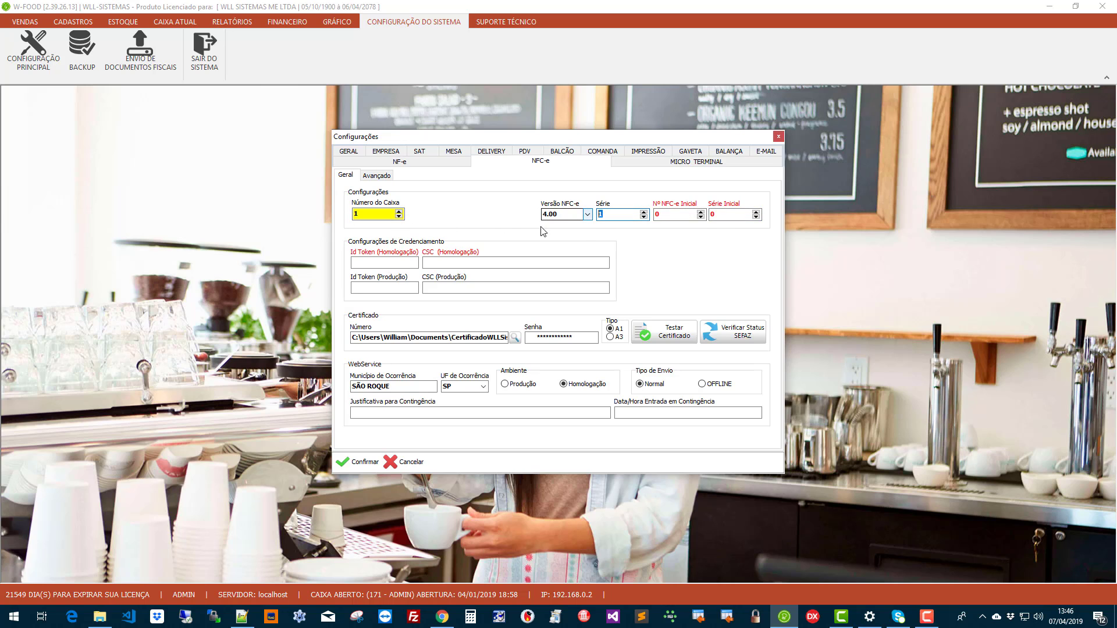
left_click_drag(361, 215, 350, 214)
left_click_drag(605, 216, 594, 217)
left_click_drag(361, 214, 343, 217)
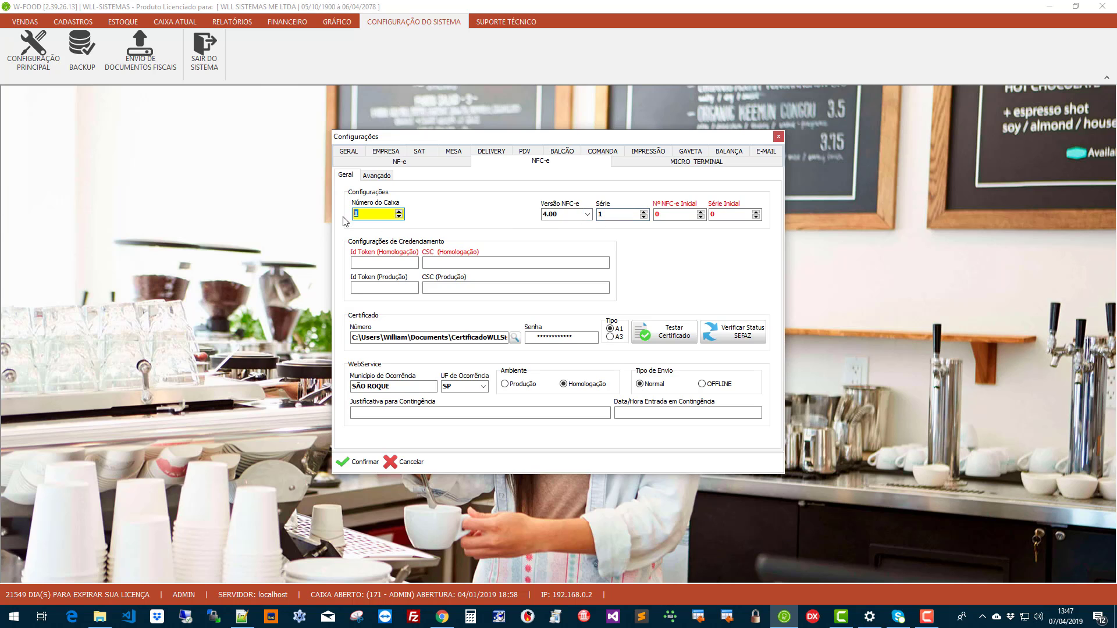
left_click_drag(606, 216, 586, 220)
Step: Set the initial NFC-e number to 1 and the initial series to 1
left_click(682, 215)
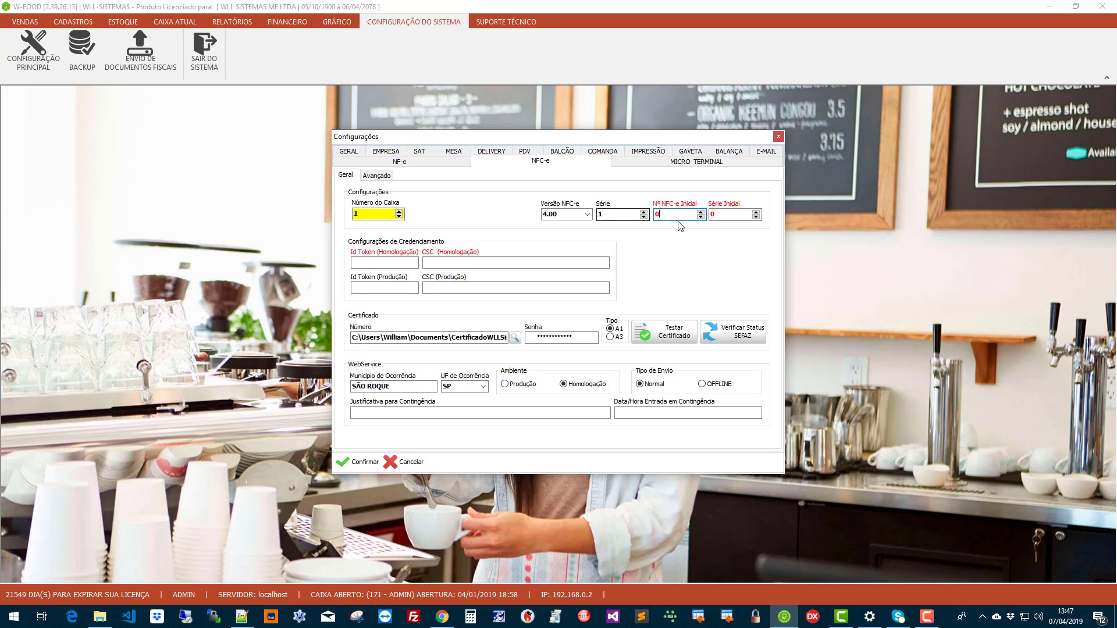
key("BackSpace")
type("1")
key("Tab")
type("1")
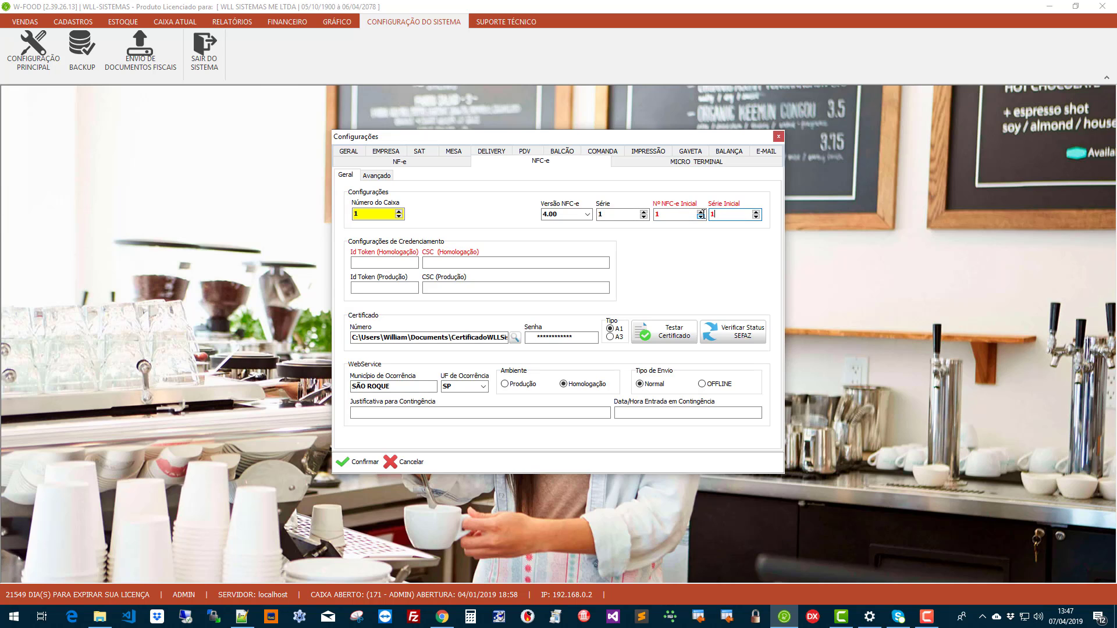
key("BackSpace")
type("2")
left_click(756, 212)
left_click(362, 215)
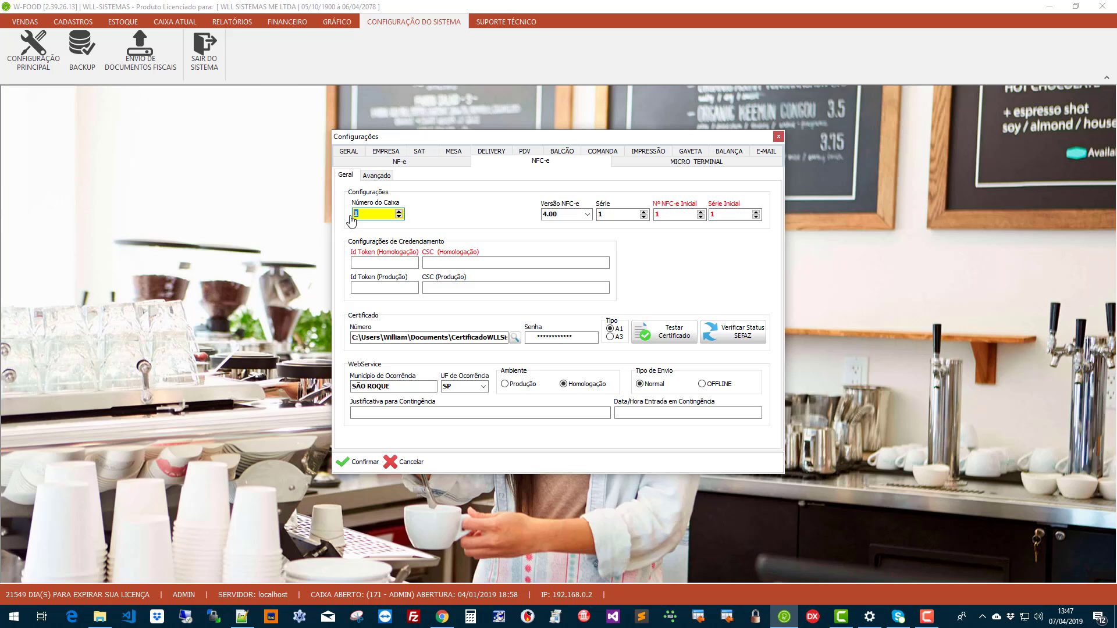
left_click(734, 214)
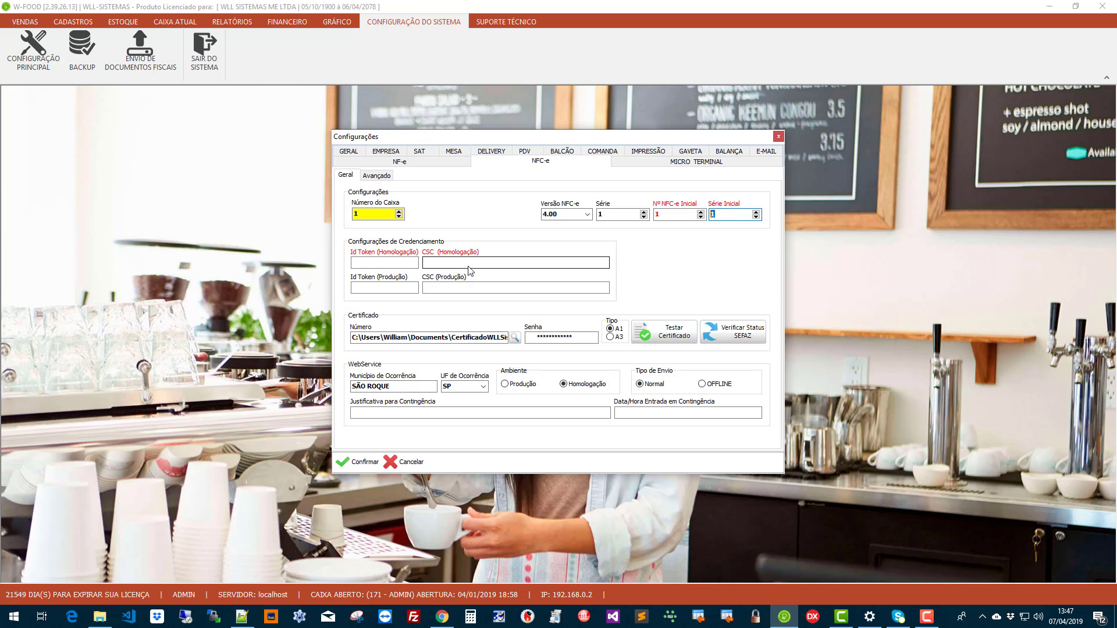
Step: Examine the Id Token and CSC credential fields for the Homologação and Produção environments
left_click(383, 261)
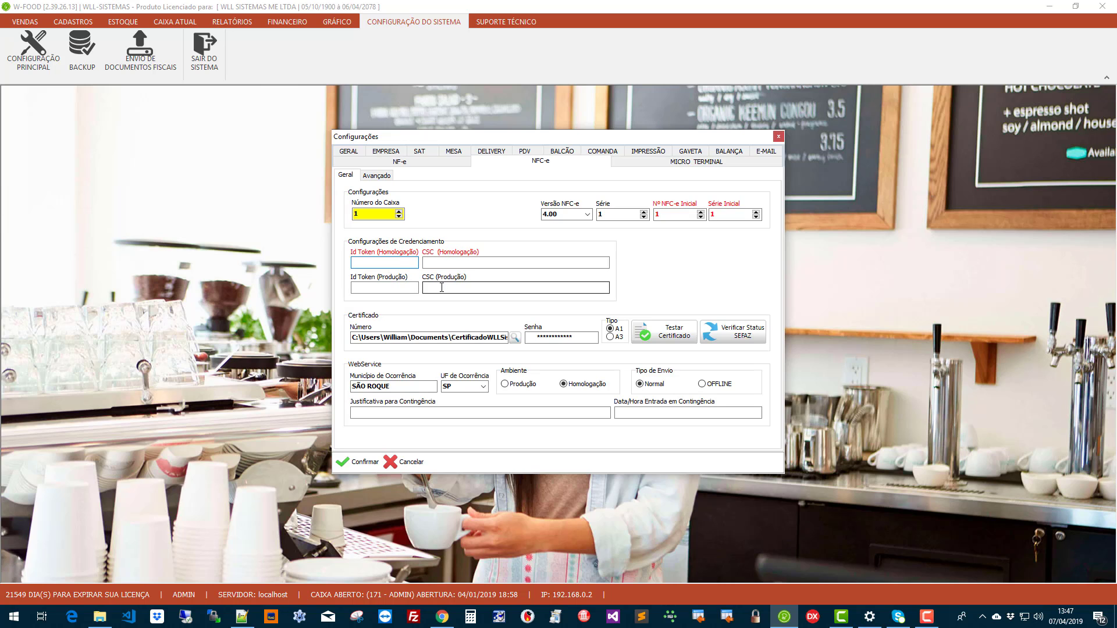
left_click(411, 287)
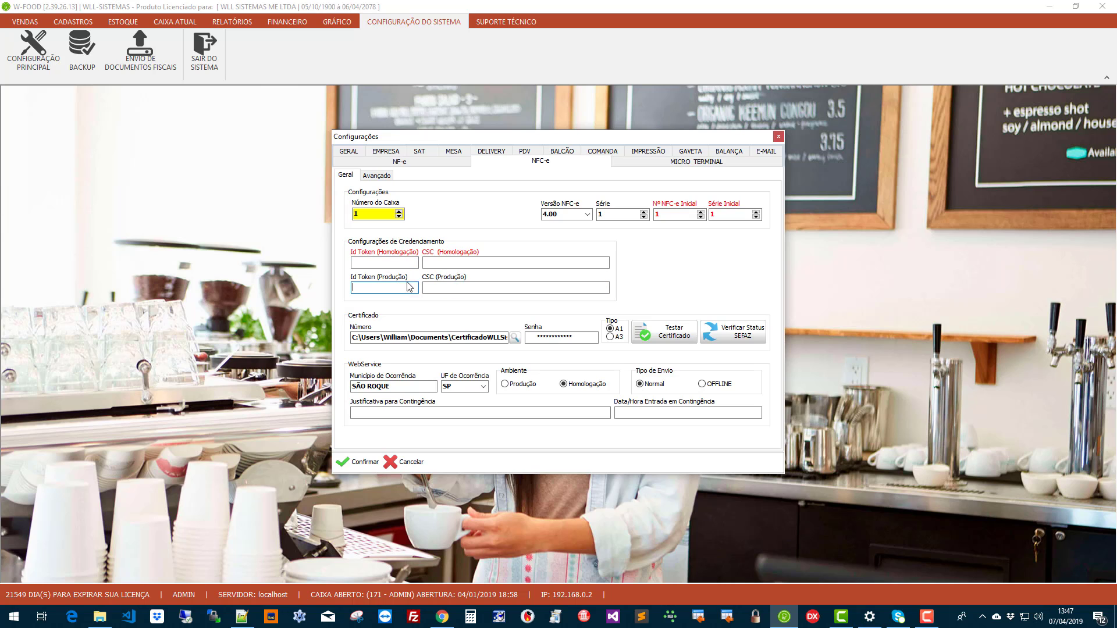
left_click(440, 285)
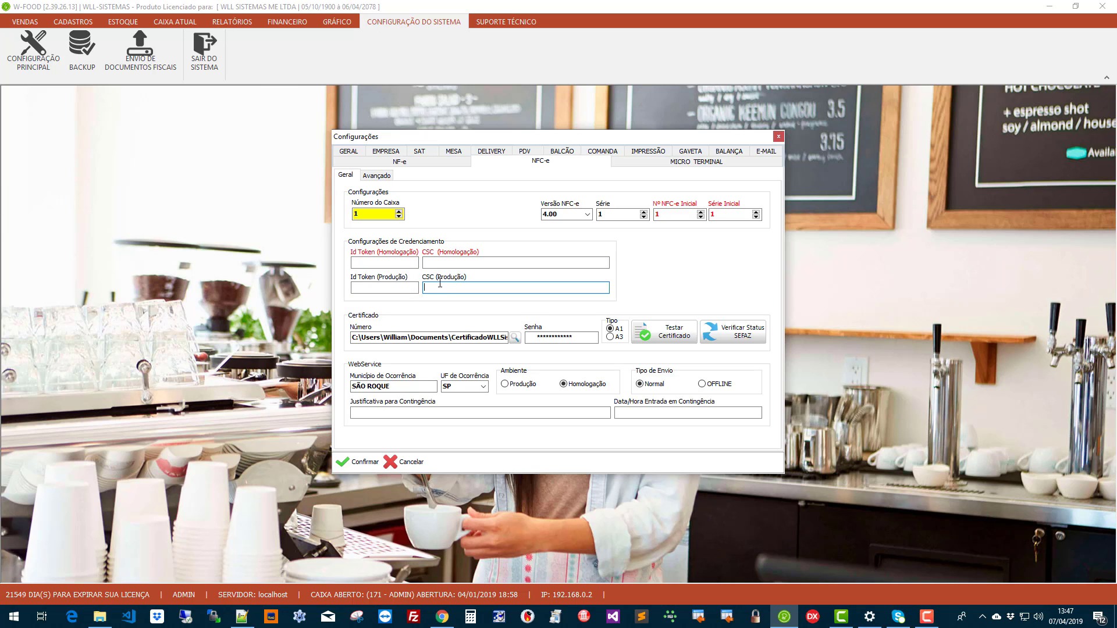
left_click(410, 286)
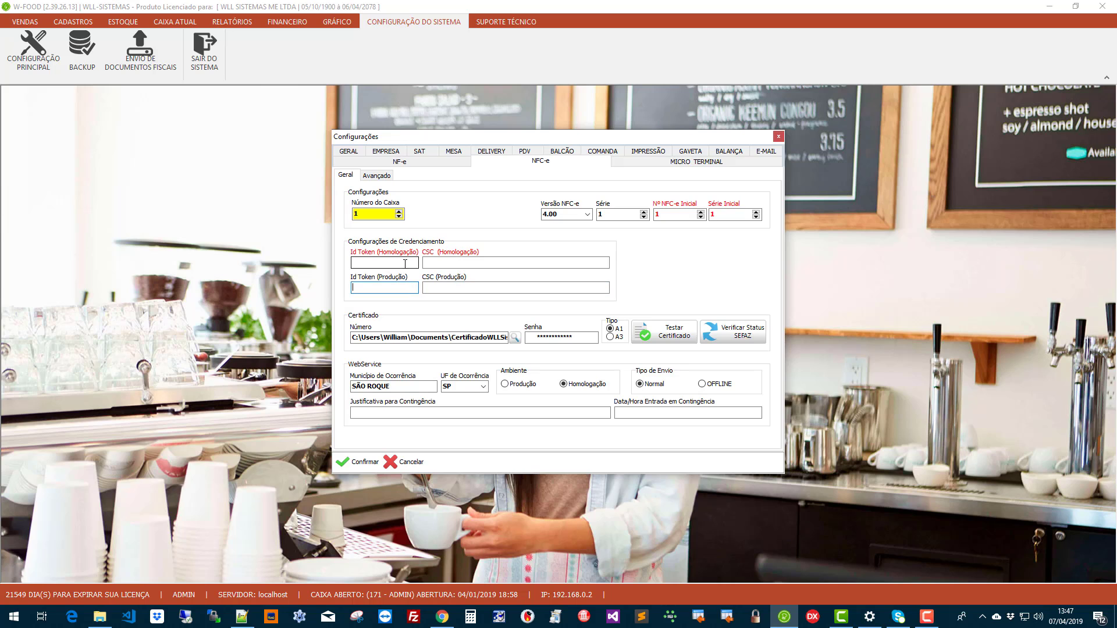
left_click(405, 263)
left_click(429, 263)
left_click(432, 287)
left_click(411, 286)
left_click(402, 264)
left_click(439, 263)
left_click(446, 287)
left_click(392, 286)
left_click(385, 263)
left_click(435, 262)
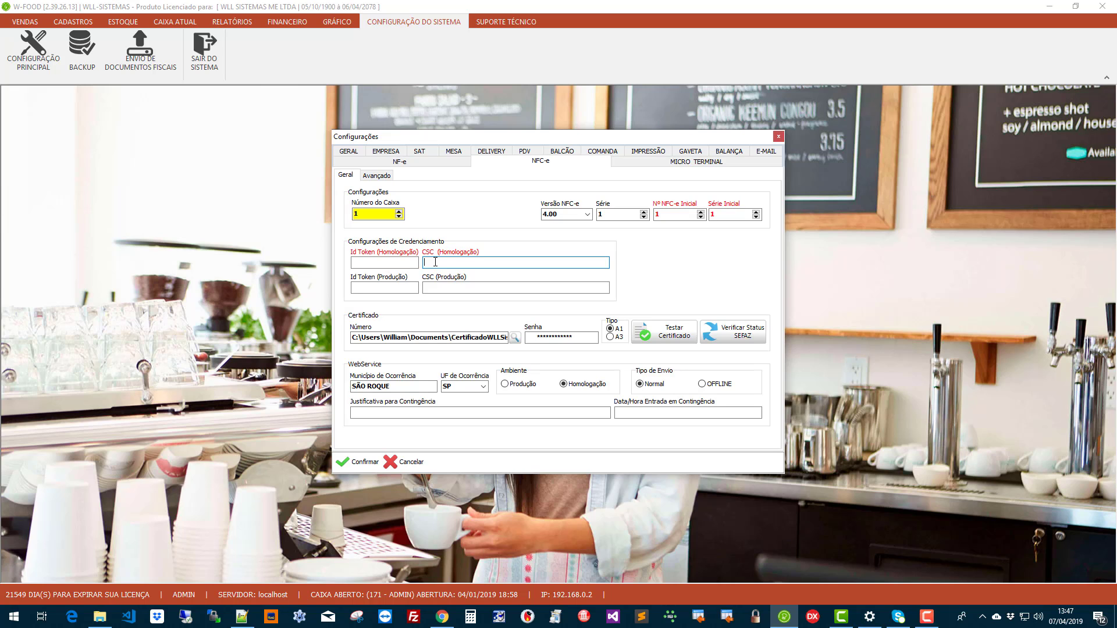
left_click(402, 263)
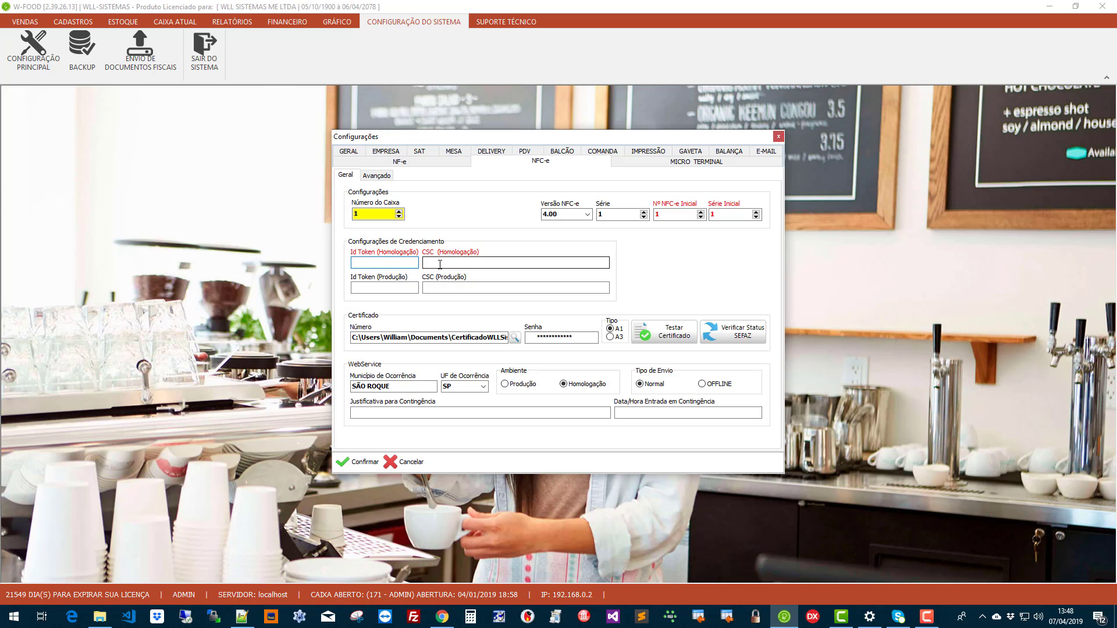
left_click(437, 288)
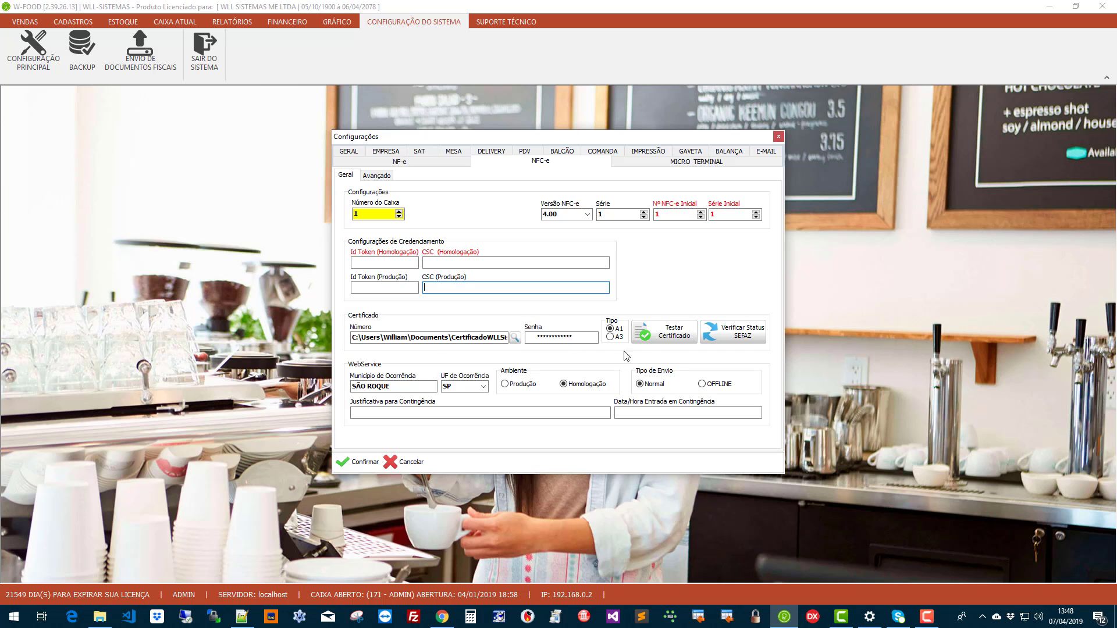
Step: Test the configured digital certificate and verify the SEFAZ service status, dismissing both messages
left_click(651, 341)
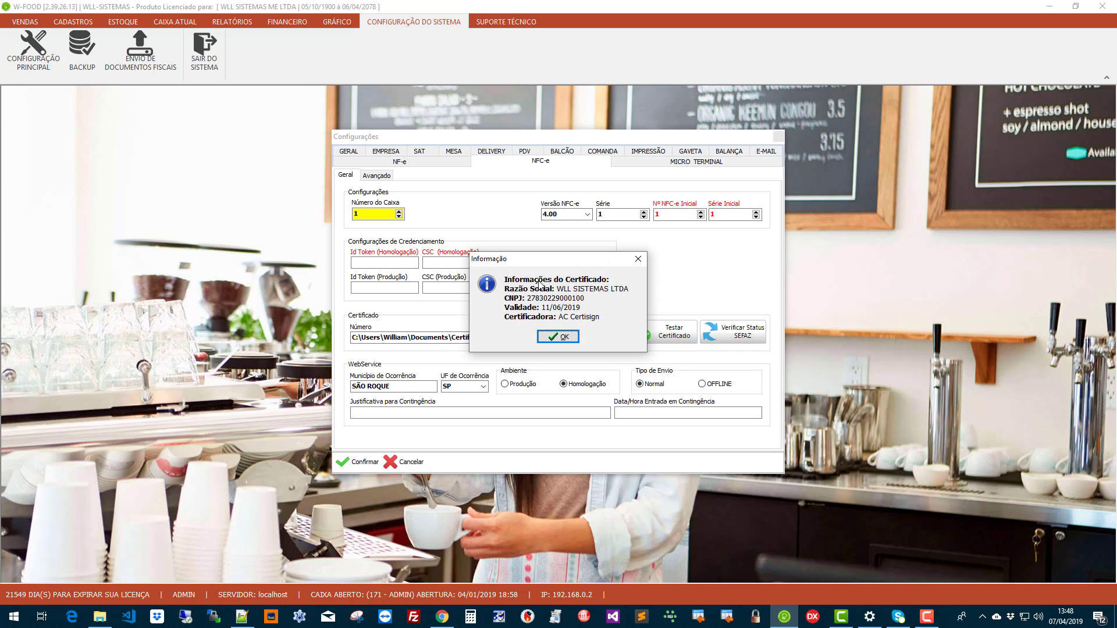
left_click(560, 338)
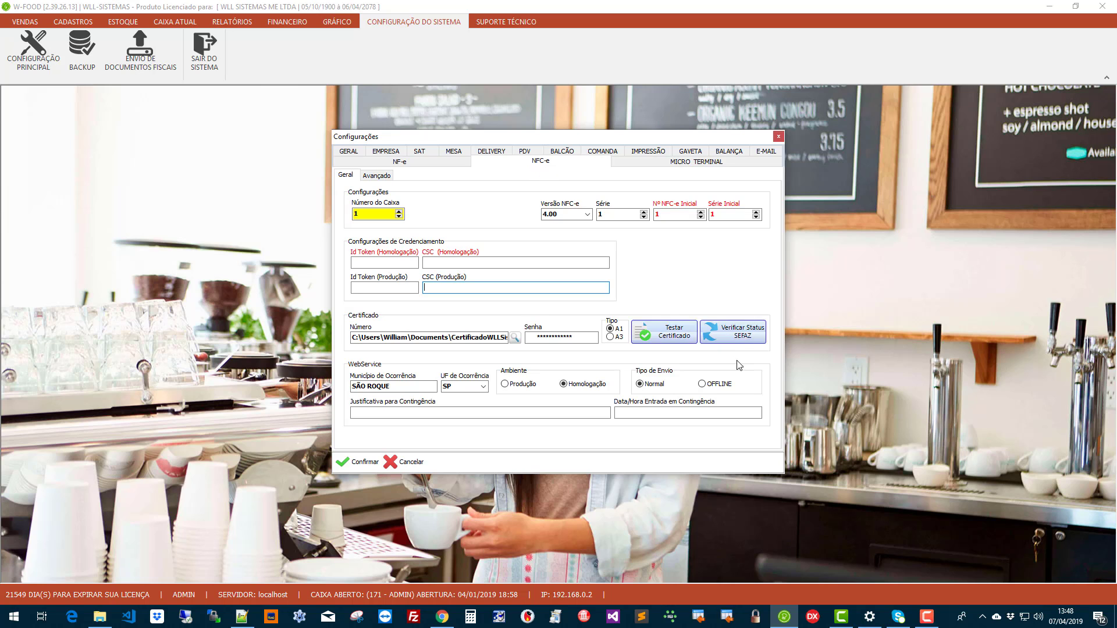
left_click(734, 331)
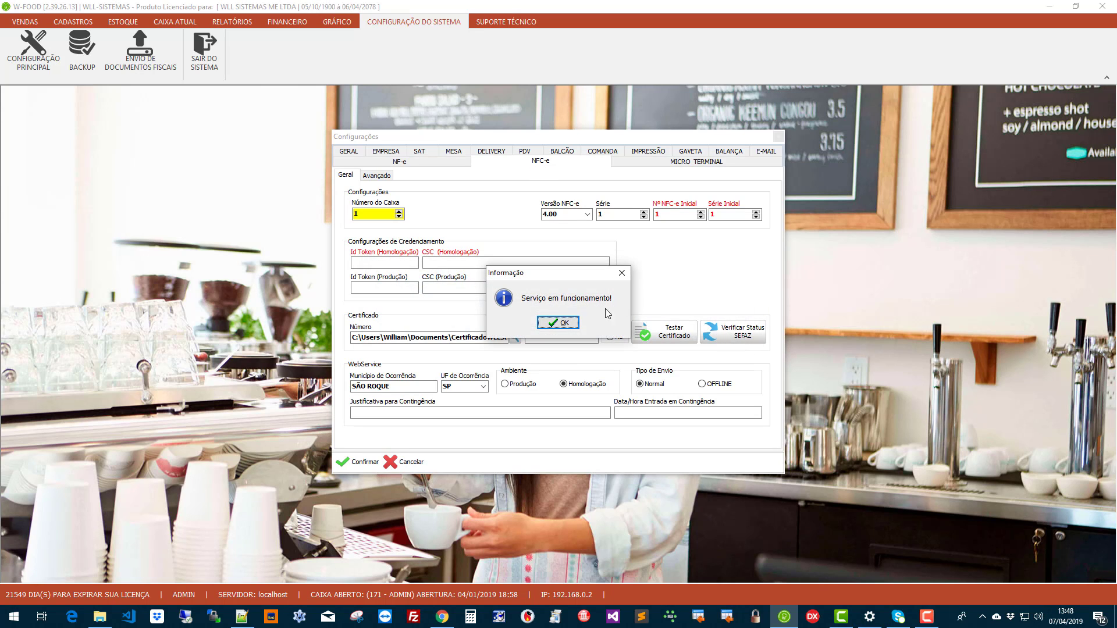
left_click(556, 324)
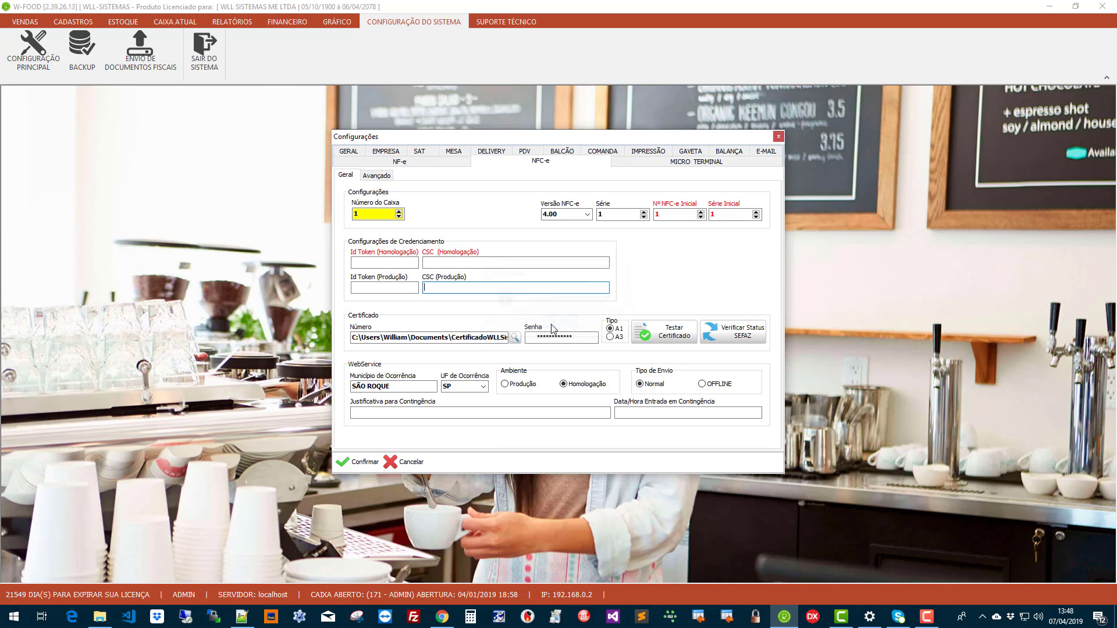
Step: Review the web service's municipality and state fields and the contingency justification and entry date fields
left_click(404, 389)
key("Tab")
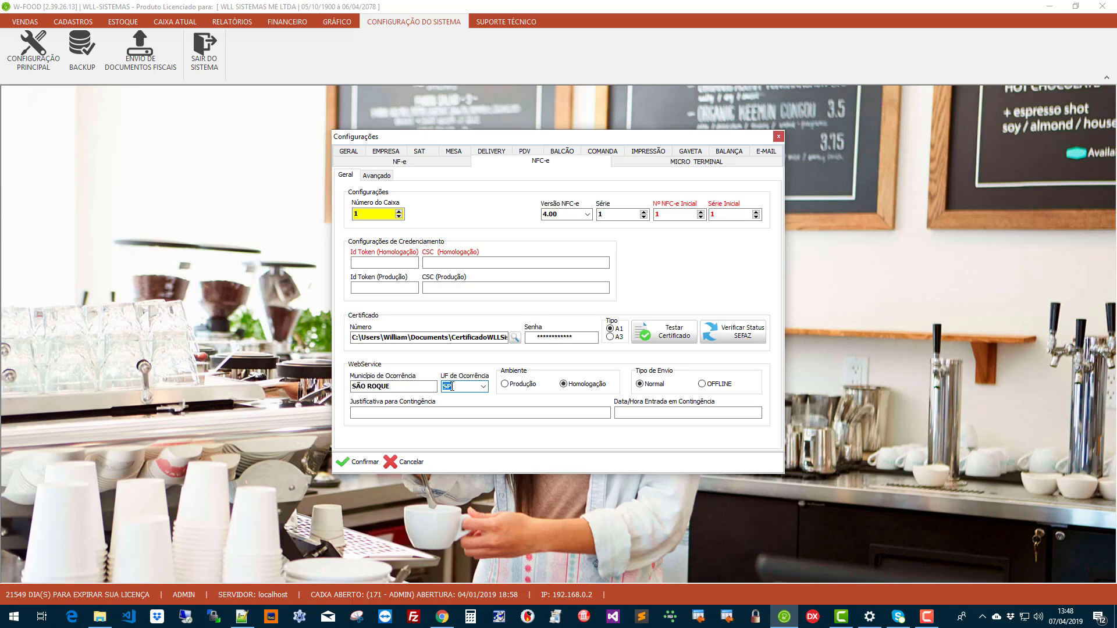
left_click(418, 385)
key("Tab")
left_click(422, 413)
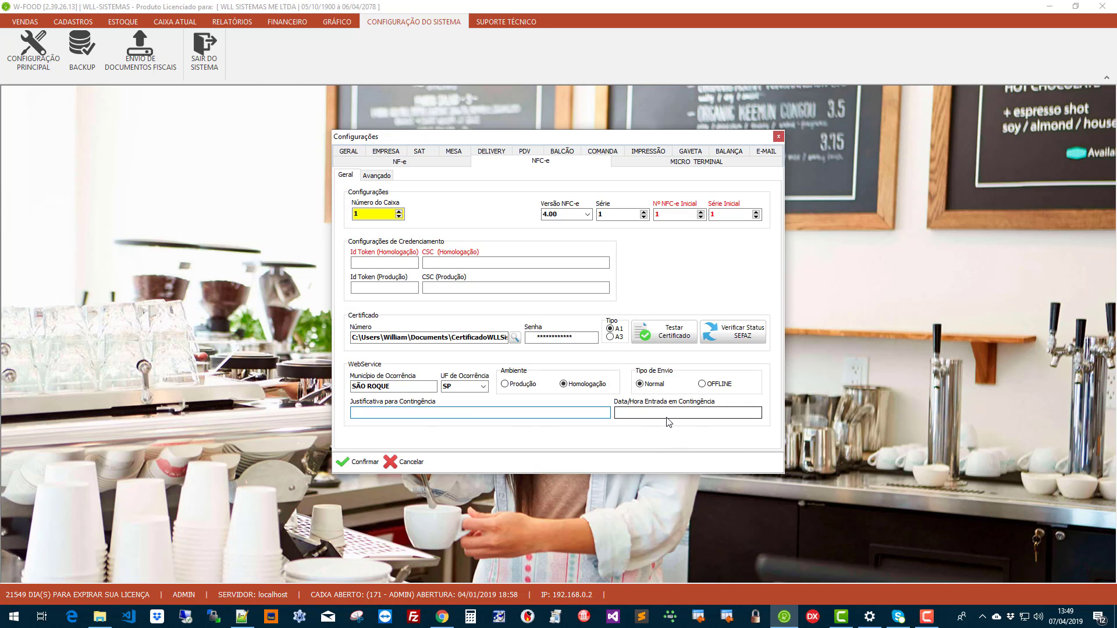
key("Tab")
left_click(578, 415)
Step: Examine the advanced NFC-e time settings: timeout, return query wait, number of attempts and interval between attempts
left_click(376, 177)
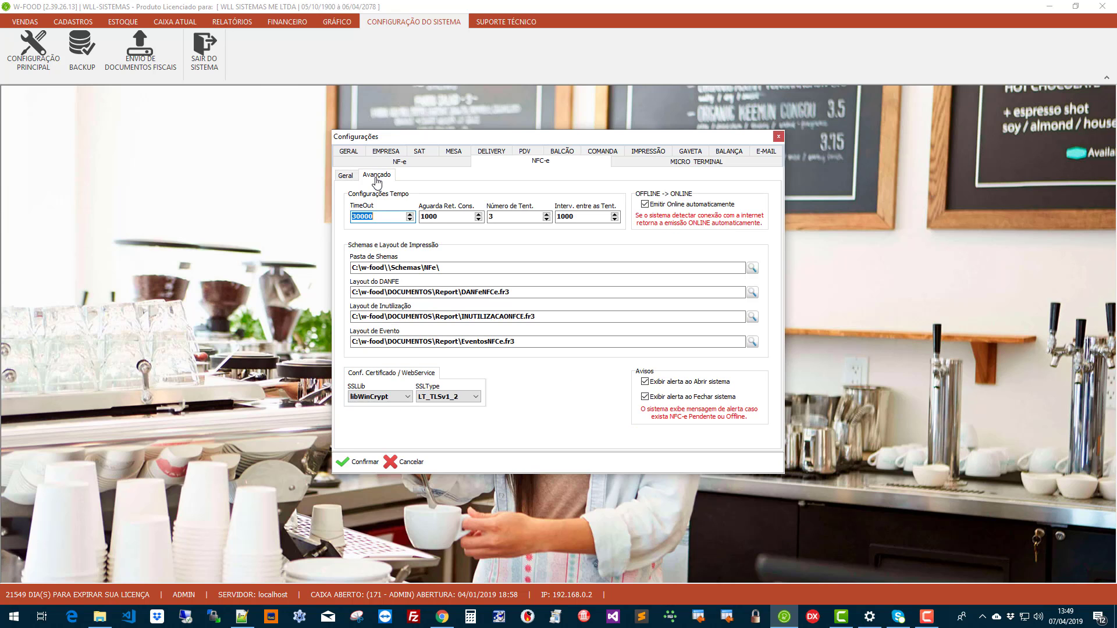
key("Tab")
key("Tab")
key("Tab")
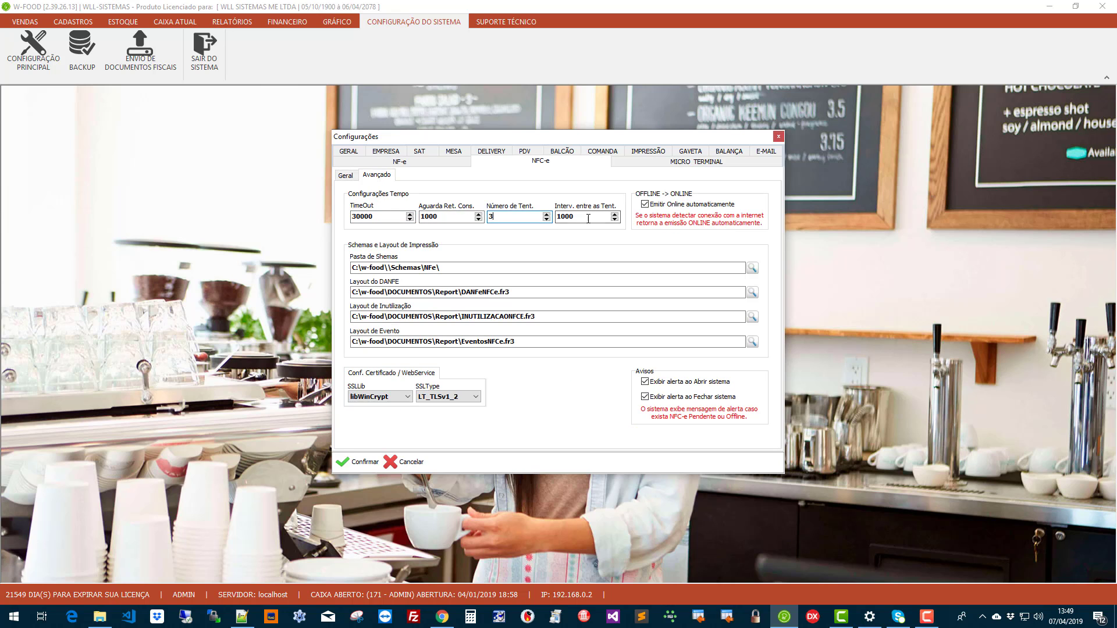
key("Tab")
key("Tab")
key("Tab")
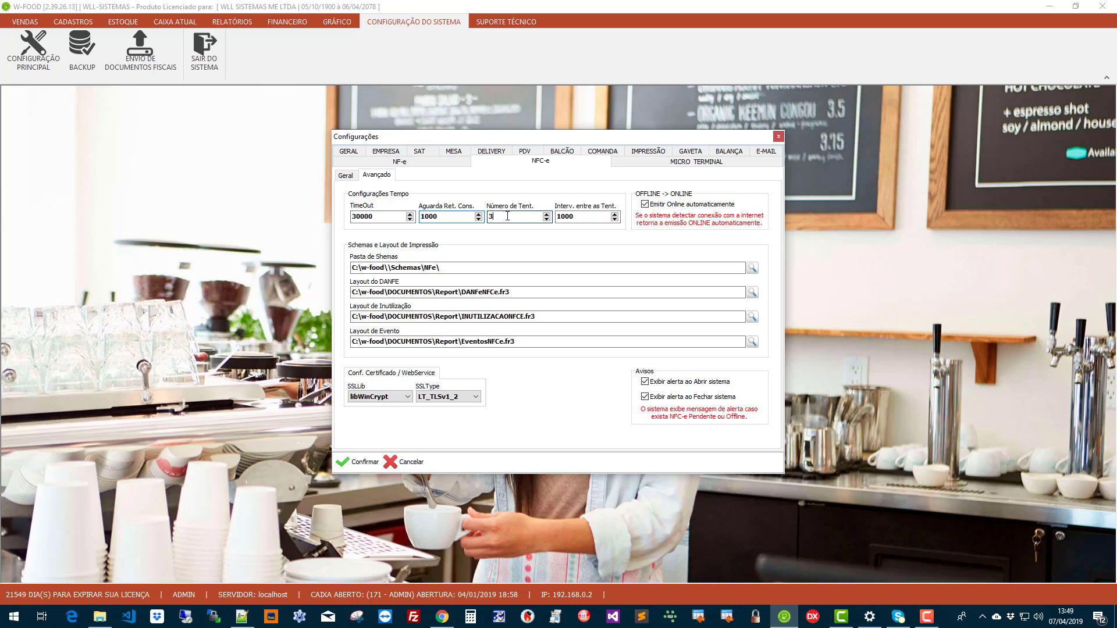
left_click(400, 220)
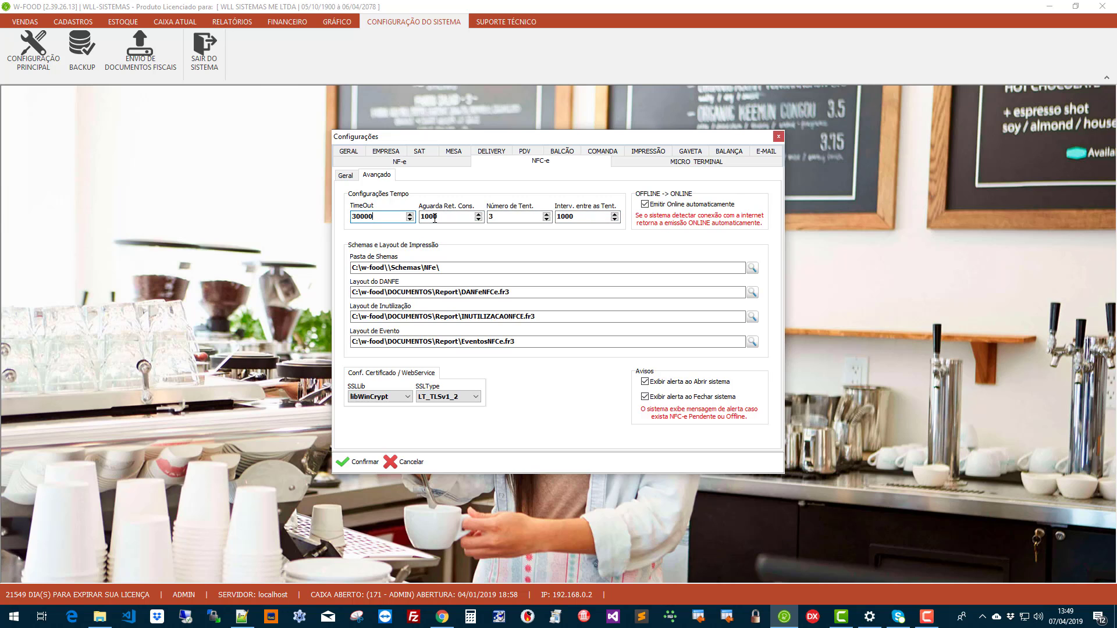
key("Tab")
key("Tab")
key("Tab")
Step: Finish with the system-opening alert option, return to the general NFC-e settings and close the configuration without saving
left_click(645, 382)
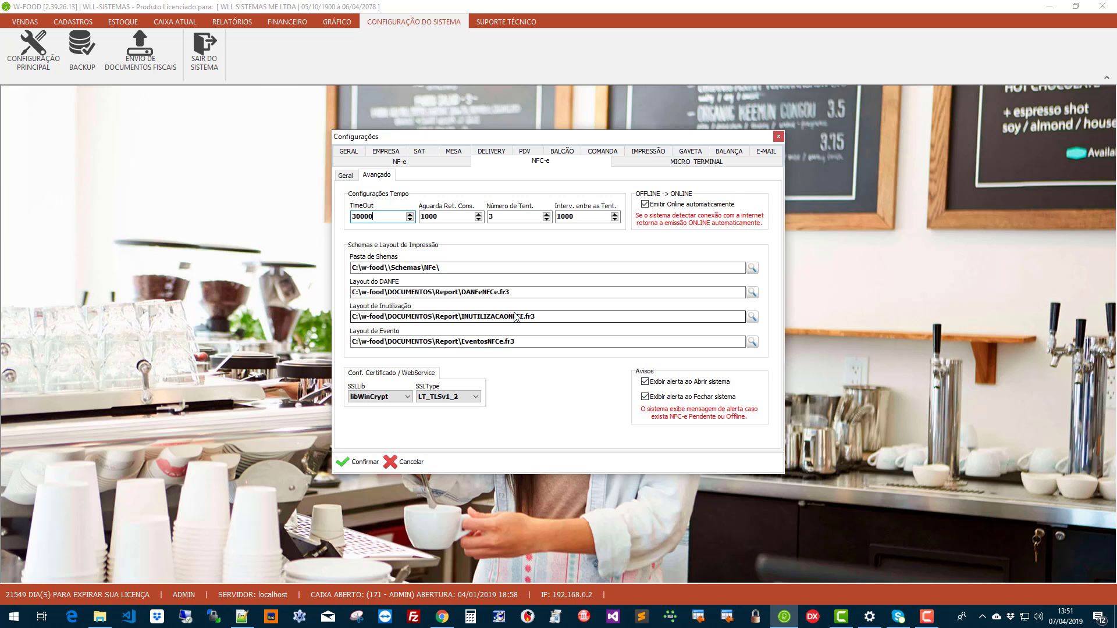
left_click(344, 181)
left_click(403, 464)
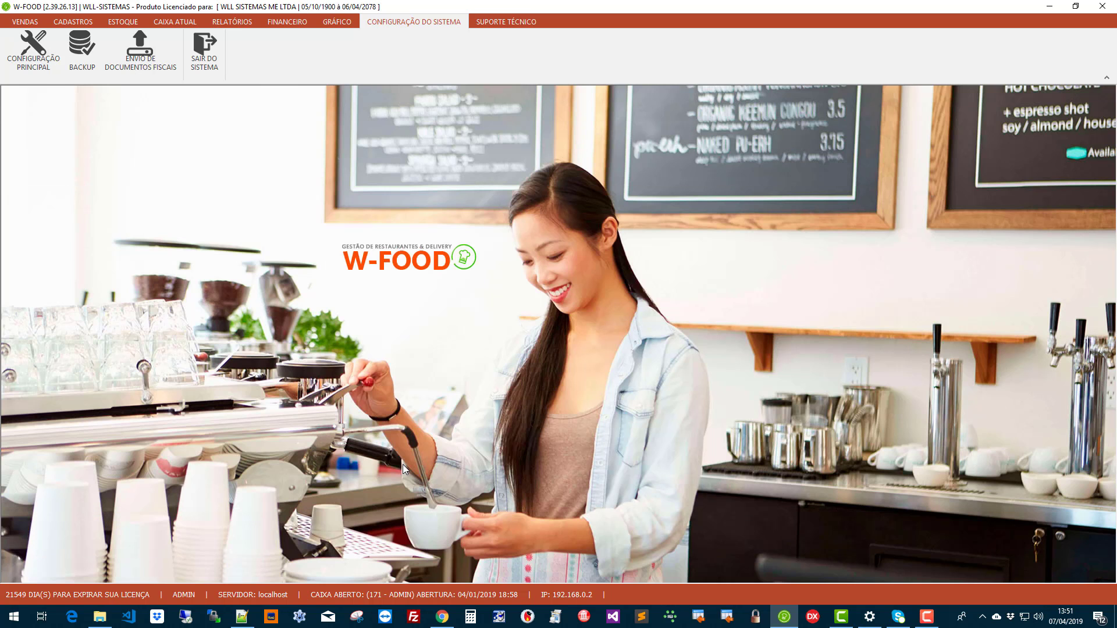